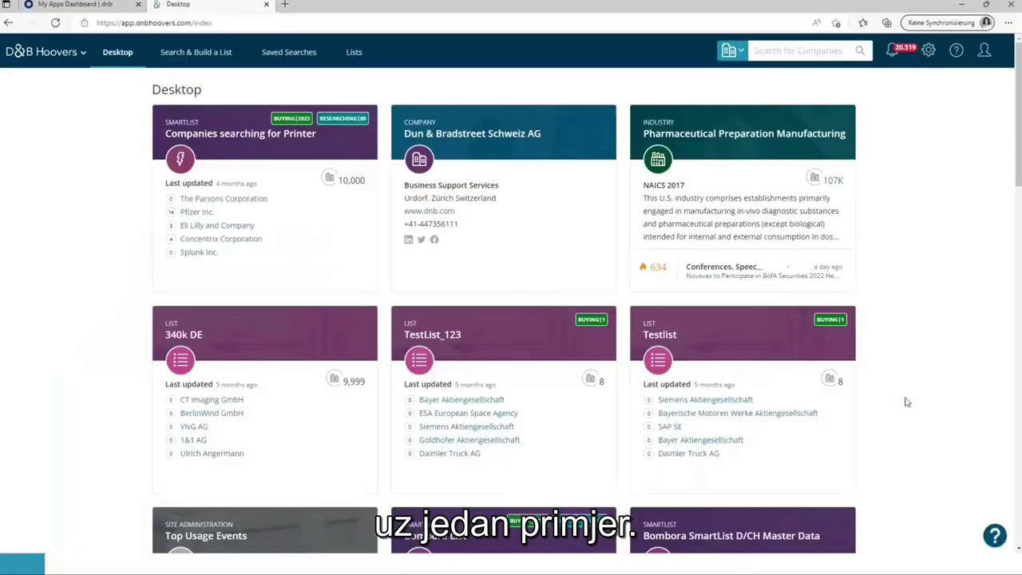
Step: Start a fresh company search on the Search & Build a List page, with 0 results
click(741, 54)
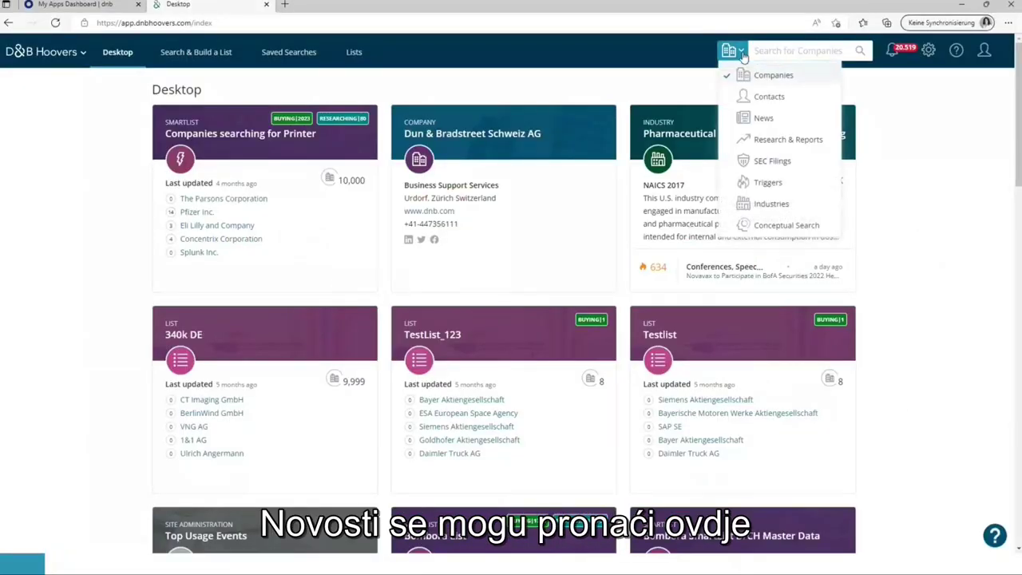
mouse_move(179, 56)
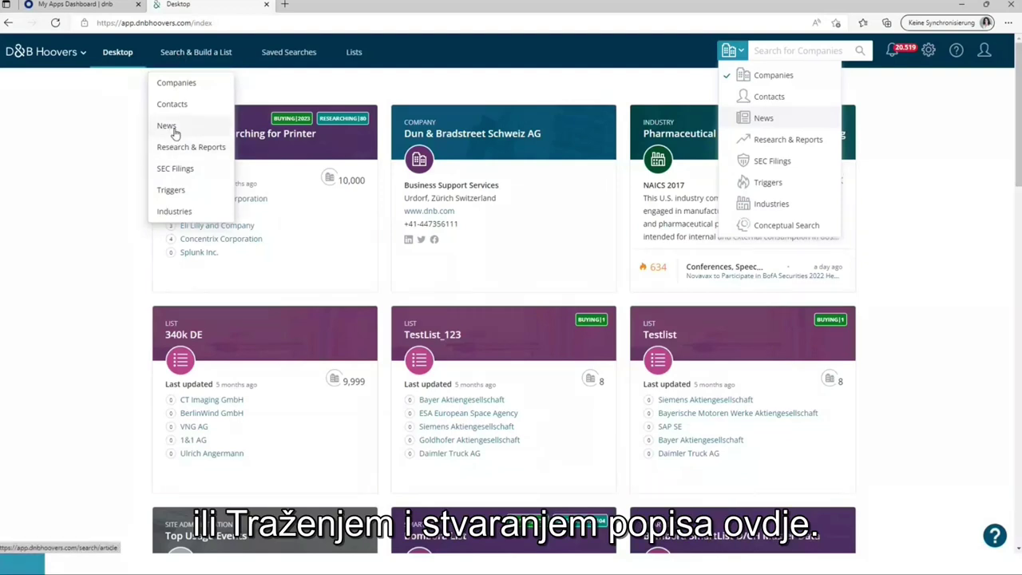
click(191, 54)
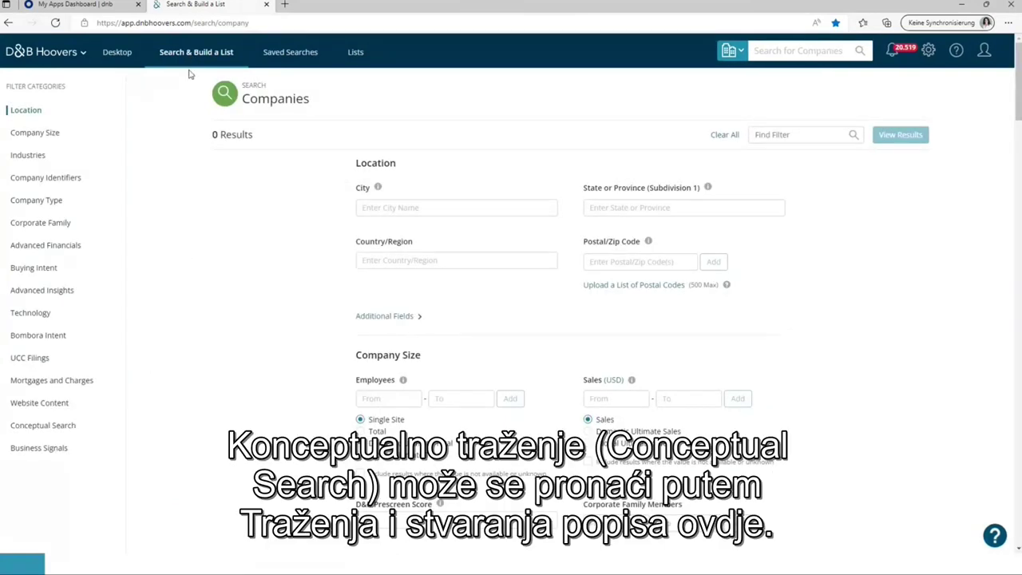
Step: Show the empty Conceptual Search filter section of the company search
mouse_move(185, 57)
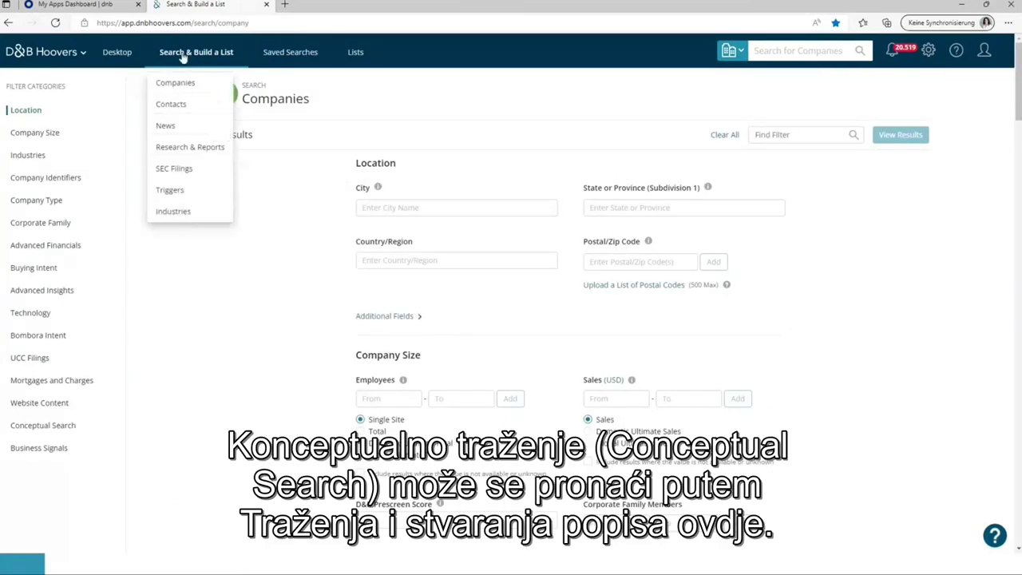
click(39, 427)
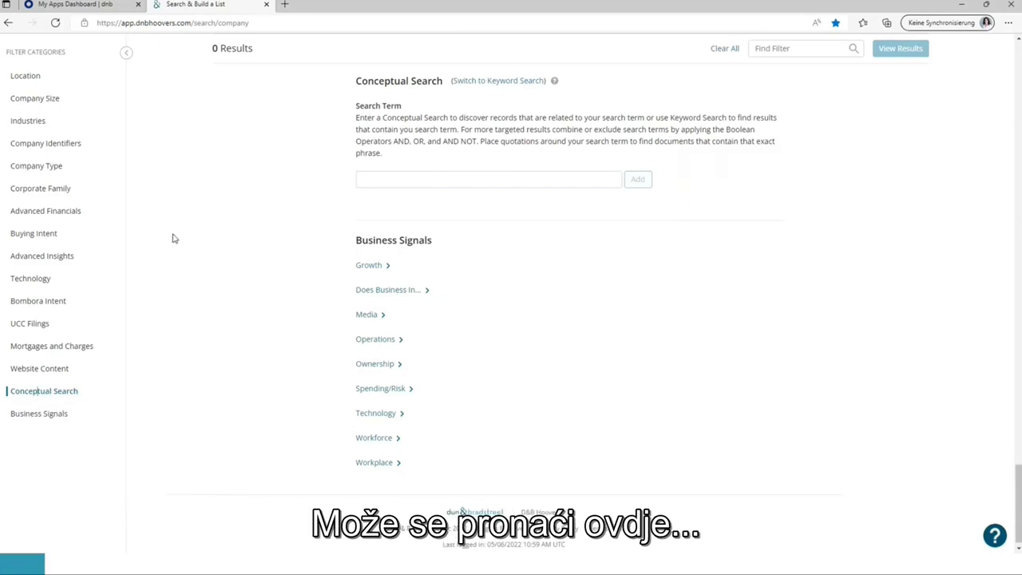
Step: Preview Technology Products suggestions for 'salesfor' without adding one, then show the Website Content filter
click(36, 283)
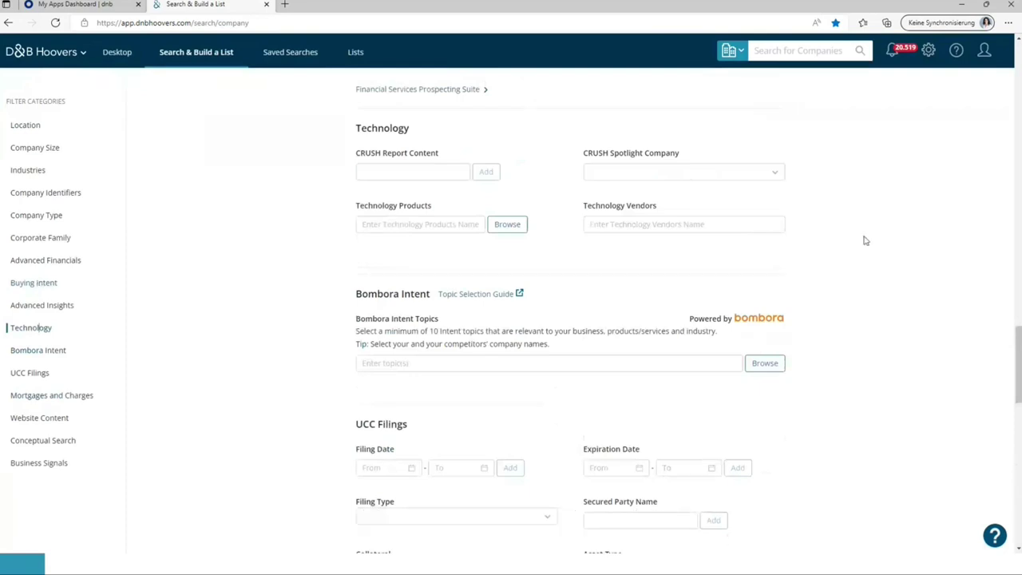
click(384, 223)
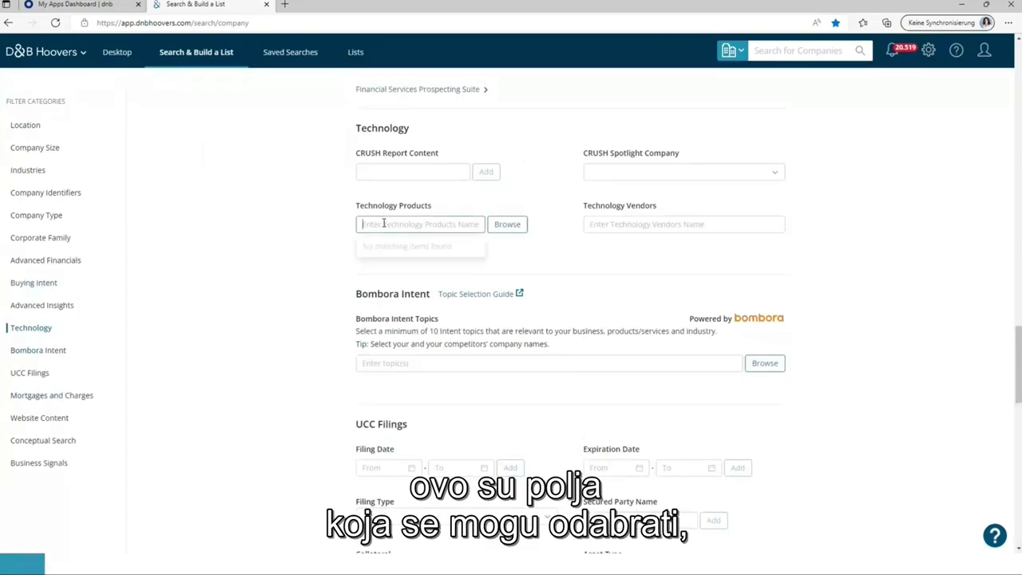
text(sal)
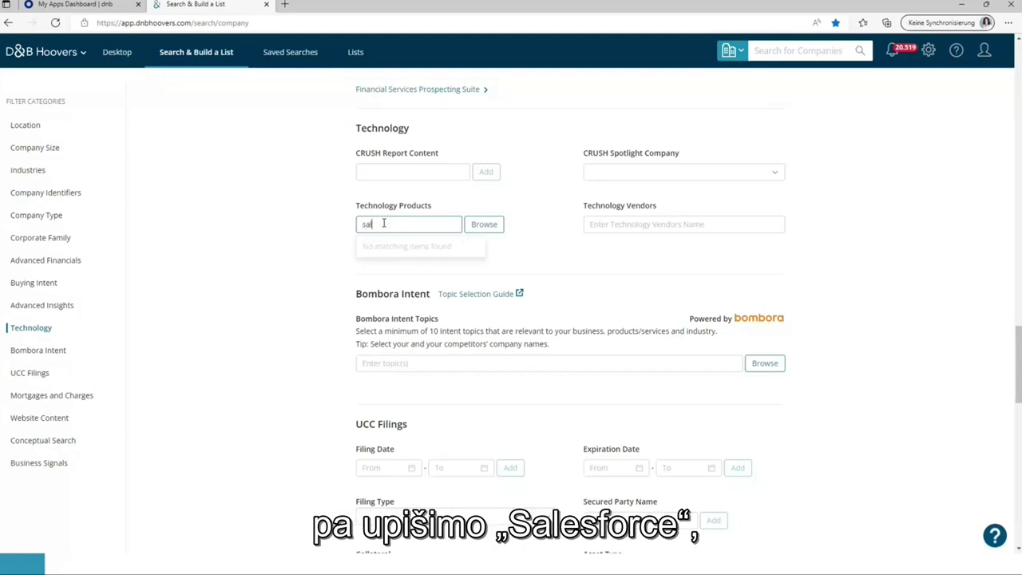
text(esfor)
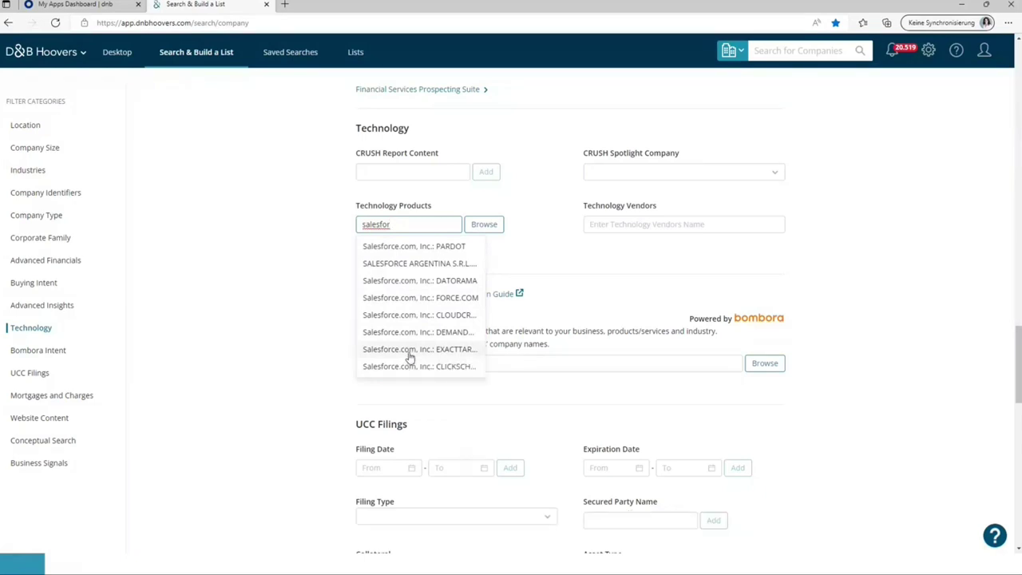
click(234, 340)
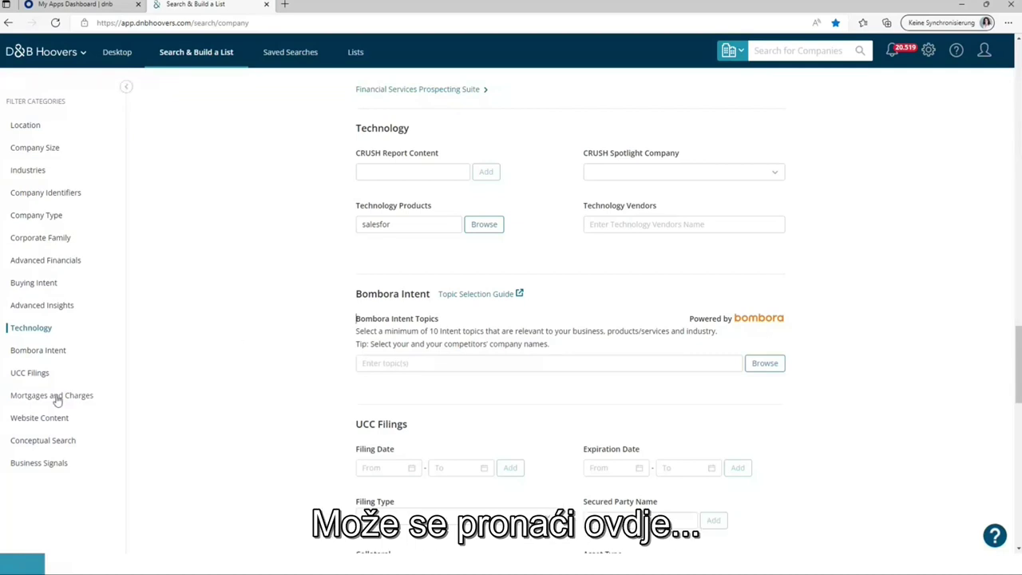
click(45, 421)
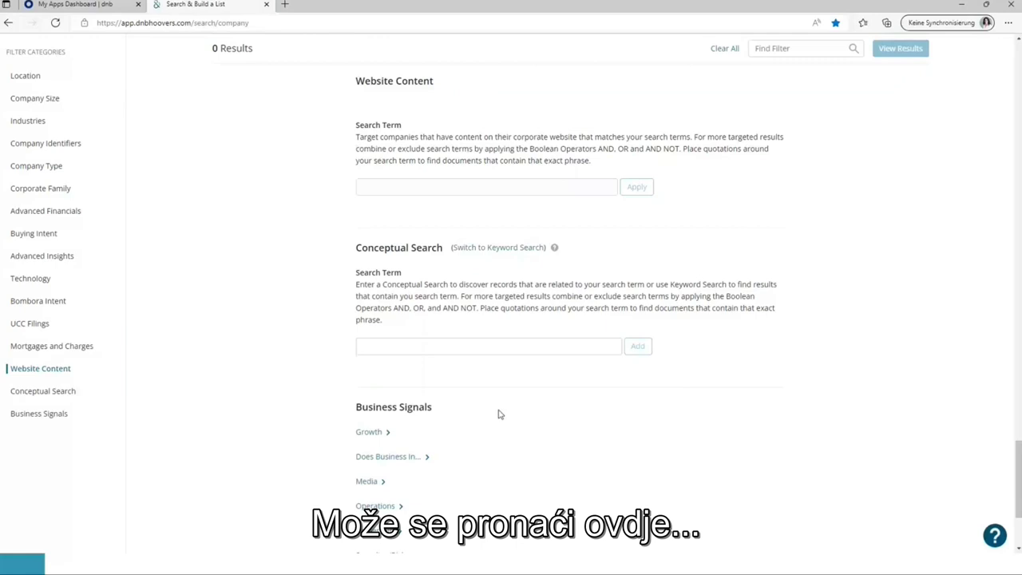
Step: Load the 'Hoovers Videos' saved search and review its NACE 62 industry filter (274,005 results)
drag(1017, 459, 1010, 314)
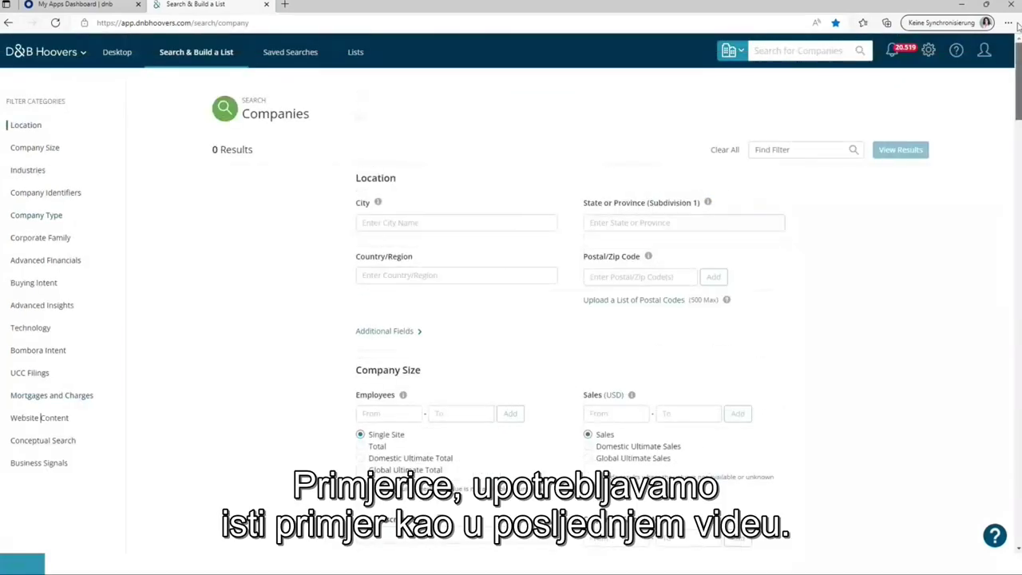
click(289, 52)
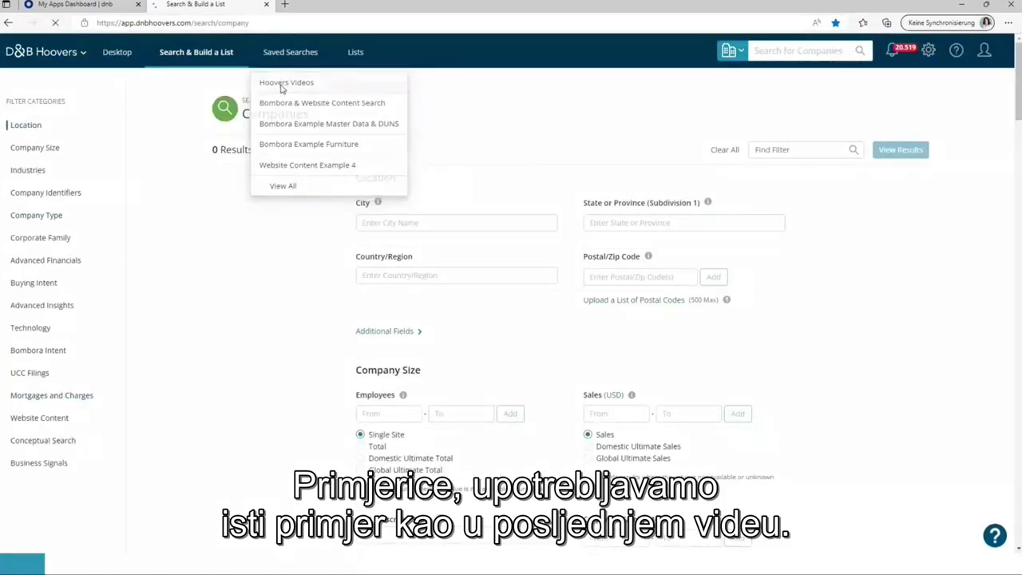
click(281, 88)
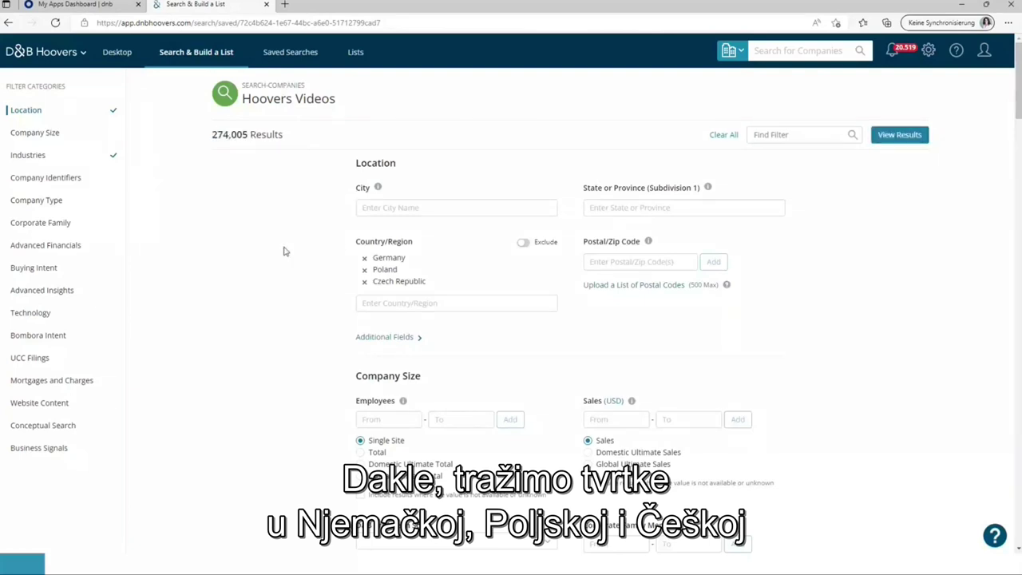
scroll(39, 161, down, 1)
click(38, 160)
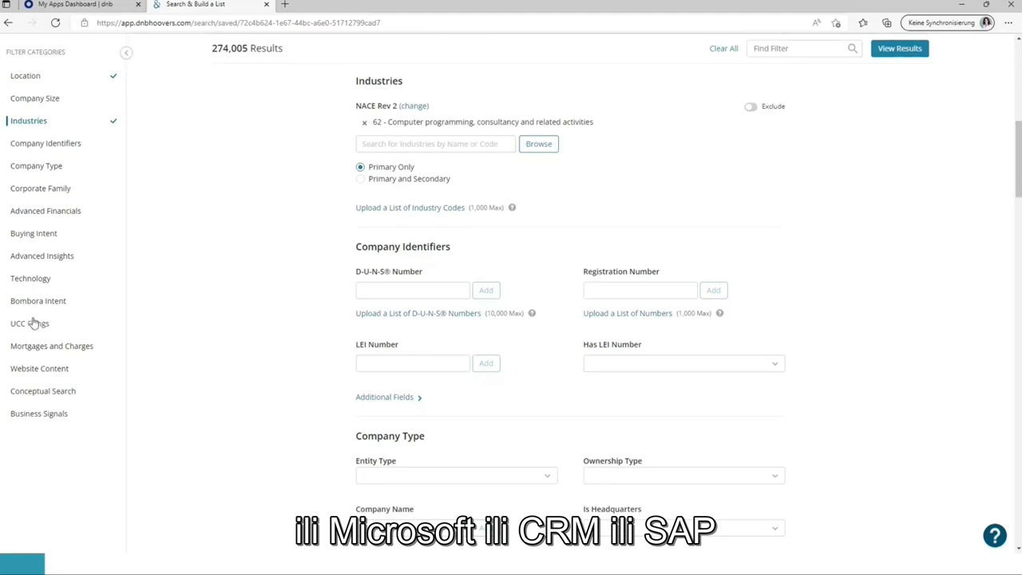
Step: Apply the pasted SAP/Microsoft/Dynamics/Salesforce/CRM/HubSpot + certified Website Content query, trimming its leading space
click(47, 374)
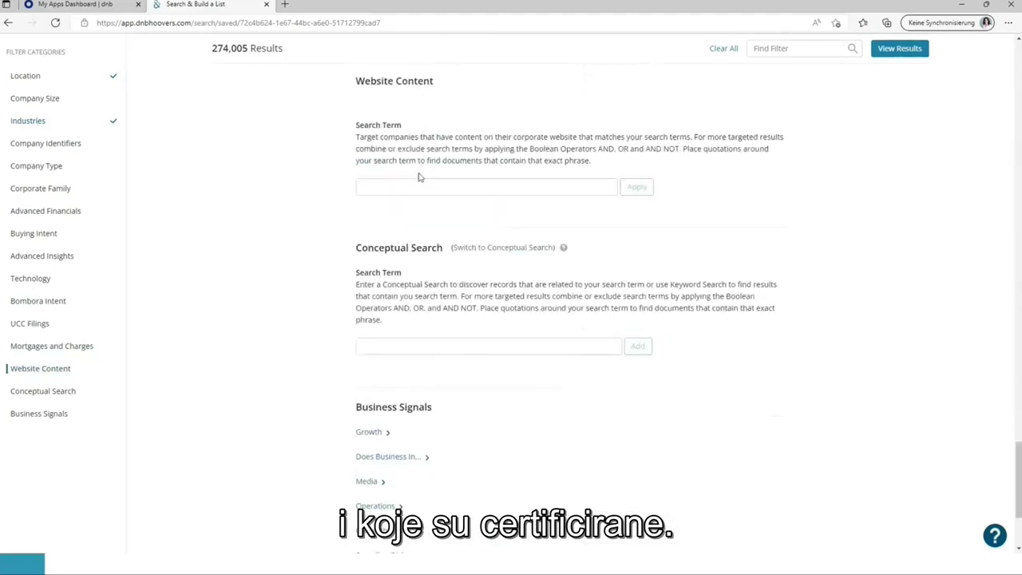
click(415, 188)
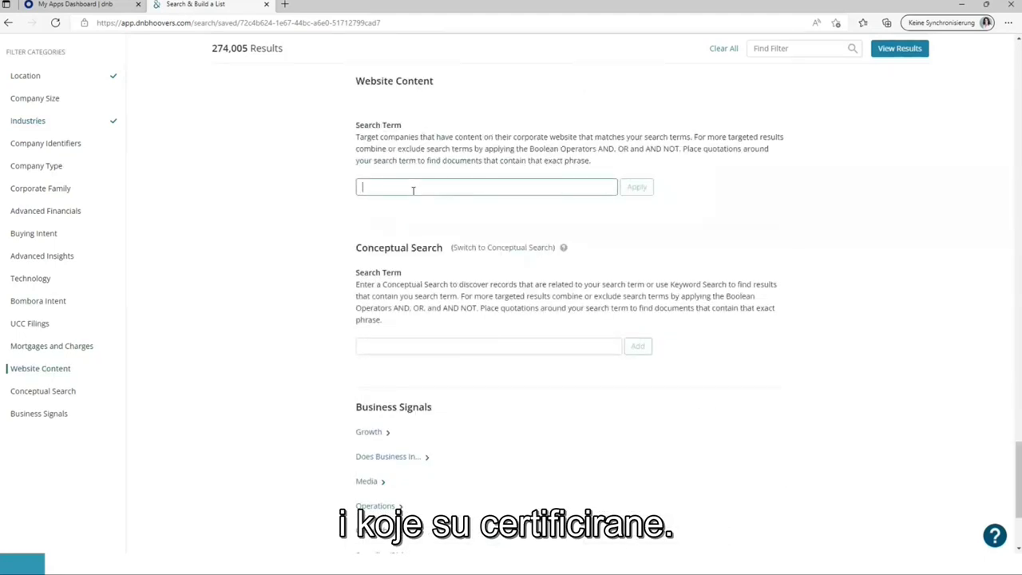
text(HubSpot AND (certified OR zertifiziert OR certyfikowany OR certifikované))
click(384, 188)
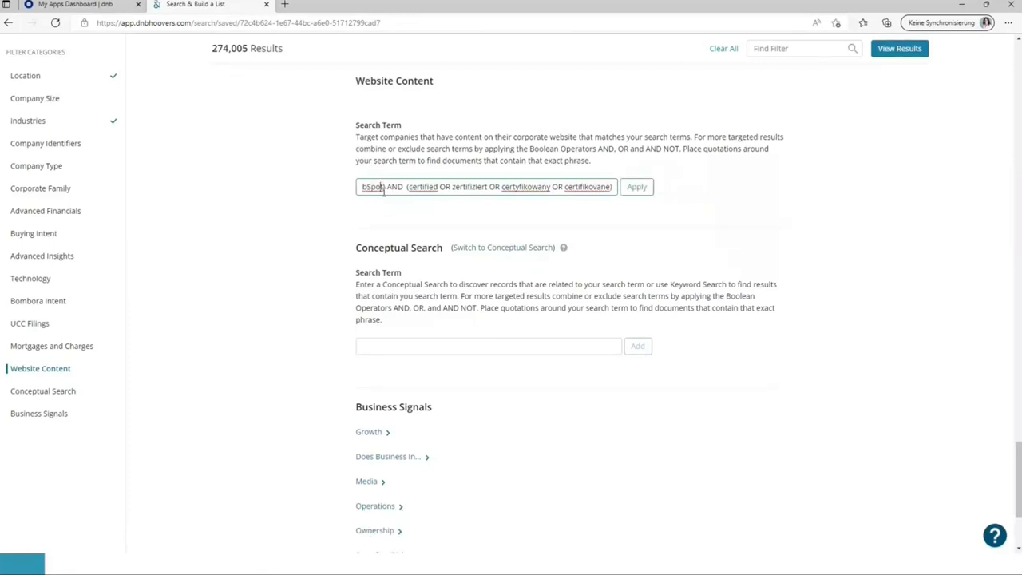
key(ctrl+Left)
key(ctrl+Left)
key(ctrl+Left)
key(ctrl+Left)
key(ctrl+Left)
key(ctrl+Left)
key(ctrl+Left)
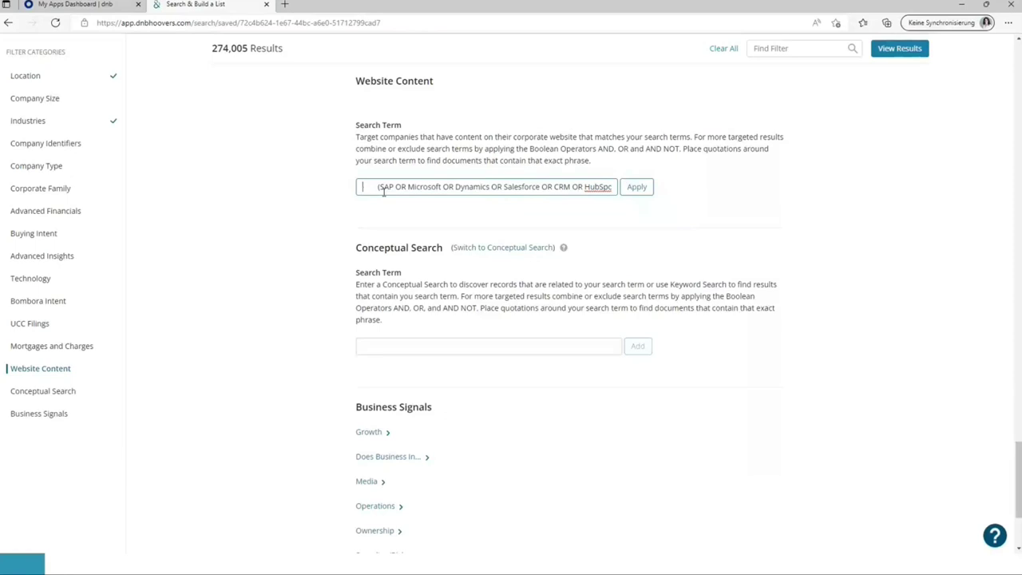
key(Delete)
key(Delete)
key(Delete)
key(Delete)
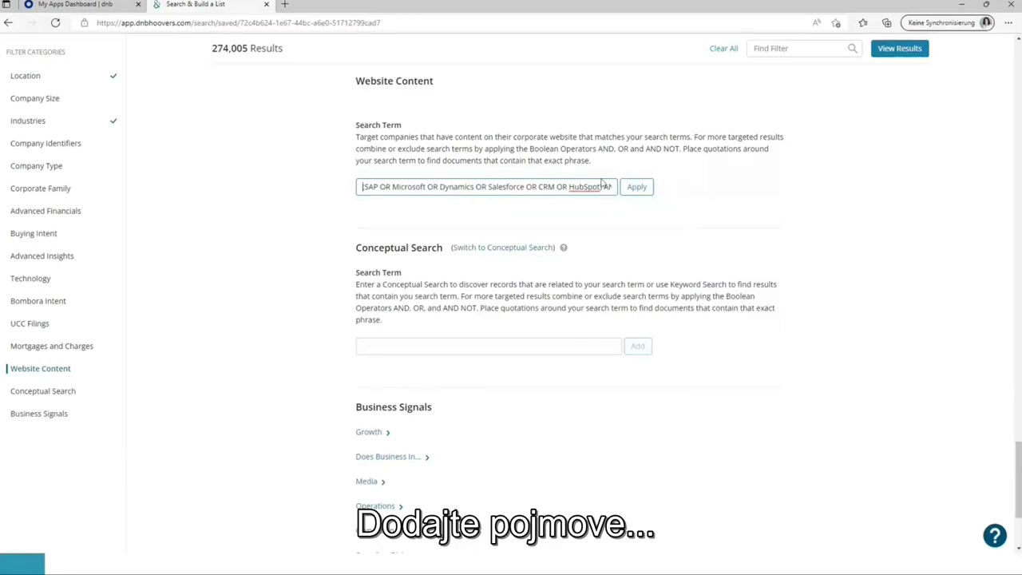
click(637, 188)
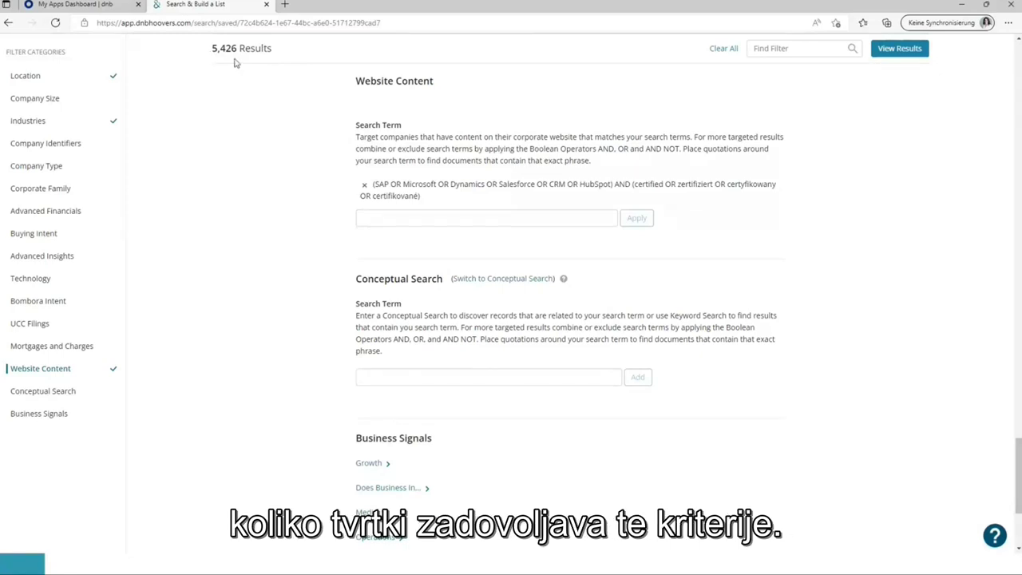
Step: List the 5,426 results, dismiss the marketing notice, and show Comarch's matched webpages
click(881, 52)
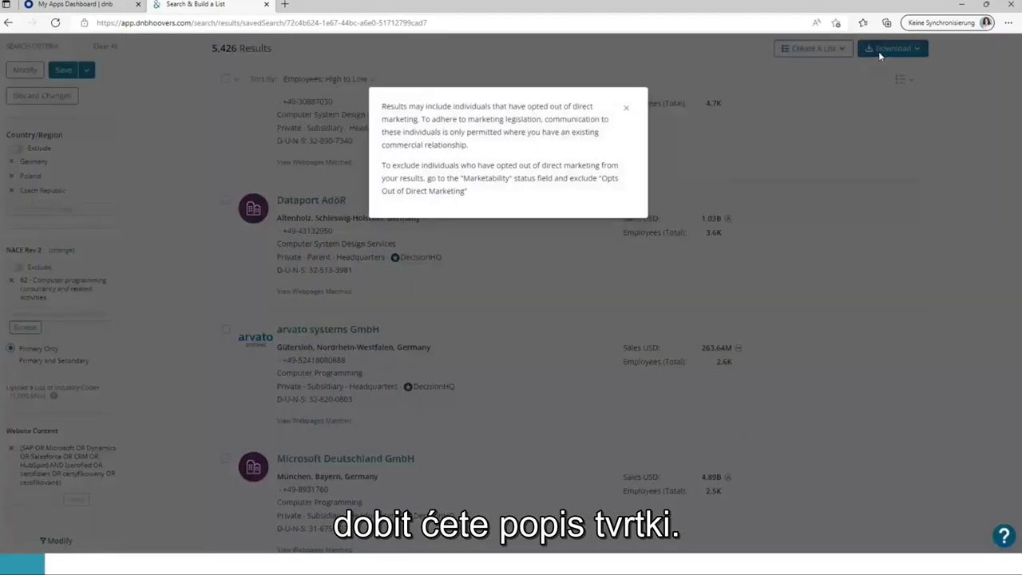
click(626, 108)
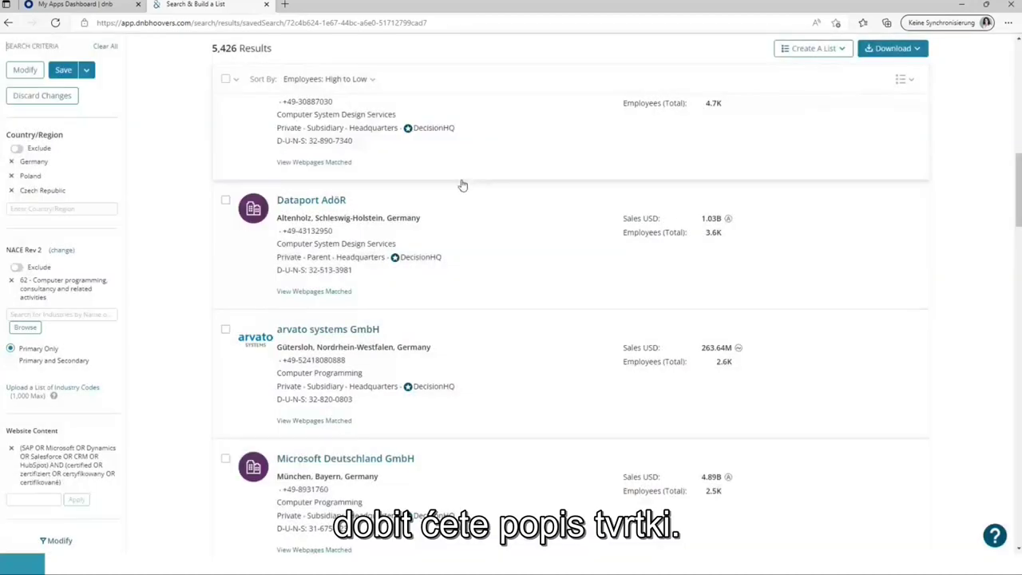
drag(1018, 184, 1016, 87)
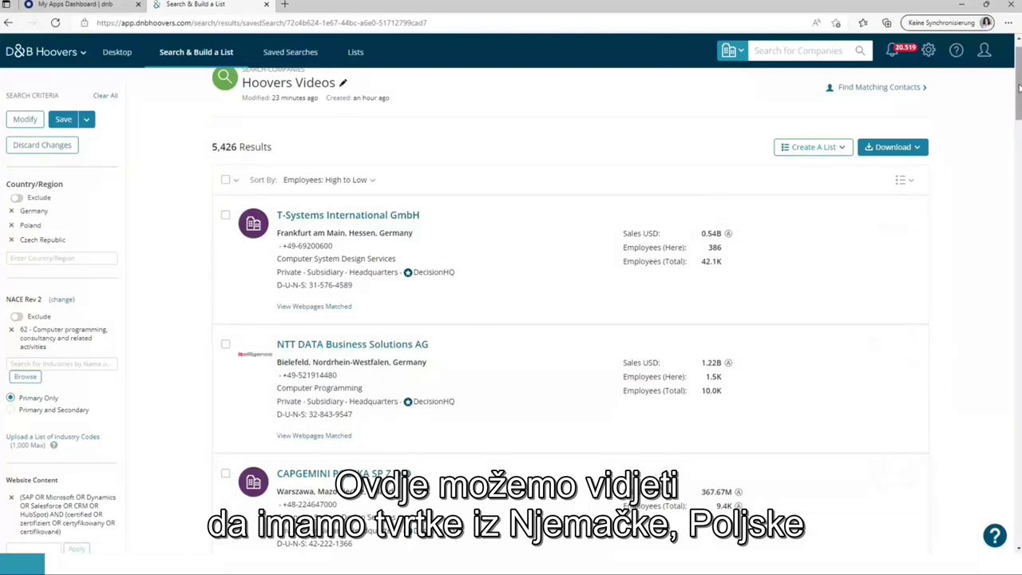
drag(1018, 86, 1016, 120)
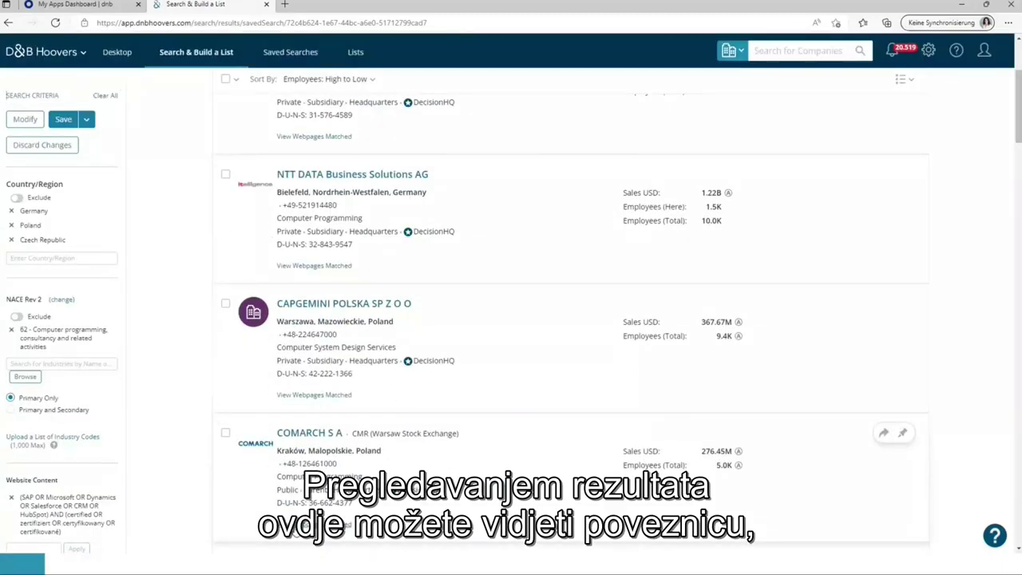
click(313, 524)
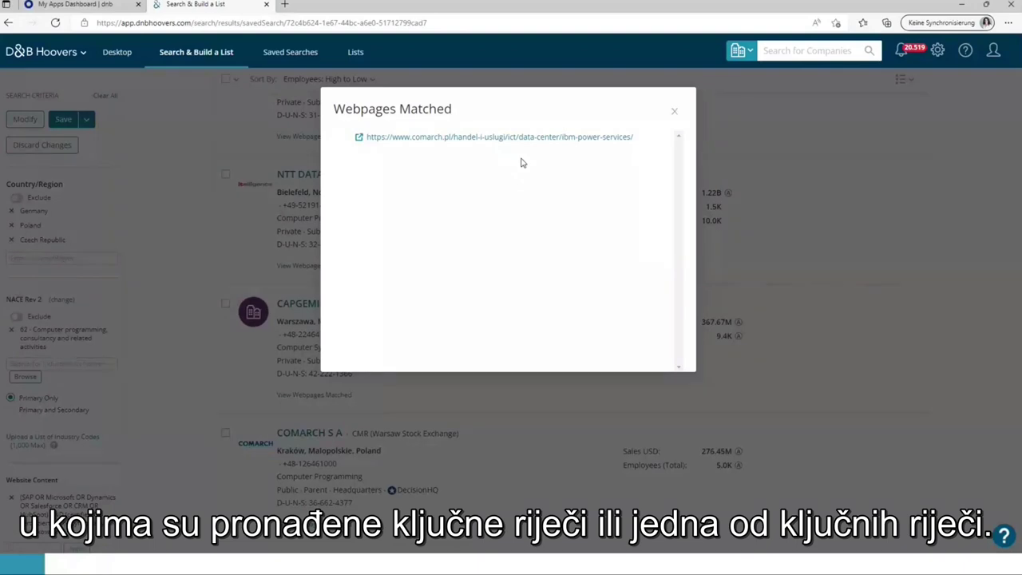
Step: Open the matched comarch.pl IBM Power Services page in a new tab
click(444, 137)
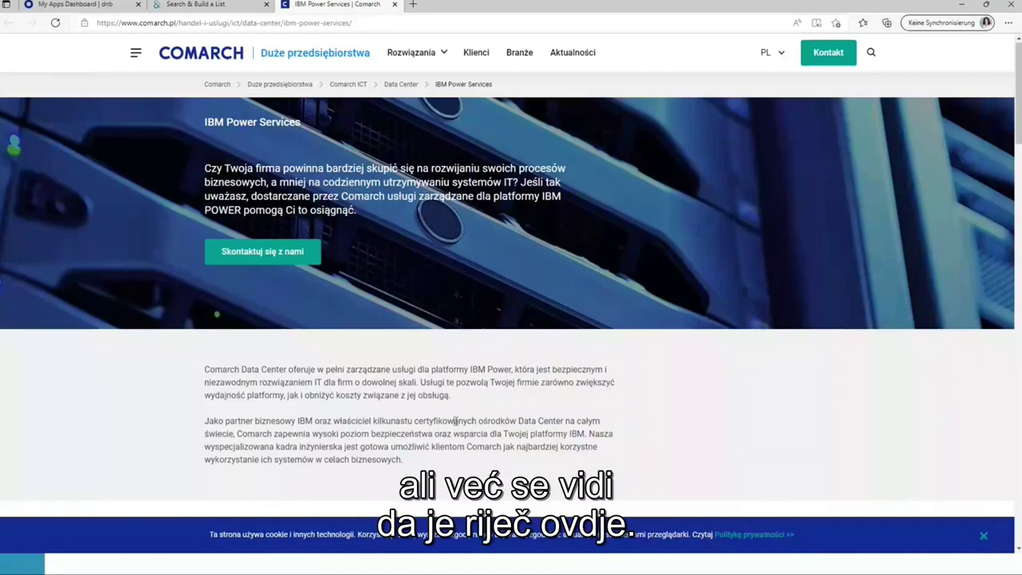
Step: Select the matched word 'certyfikowanych' in the page's IBM partner paragraph
double_click(441, 422)
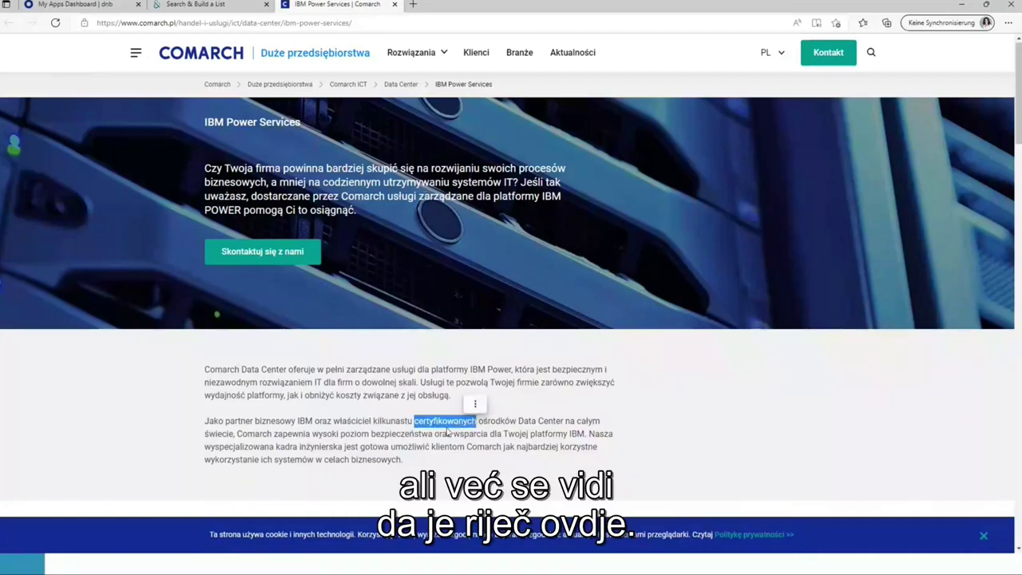